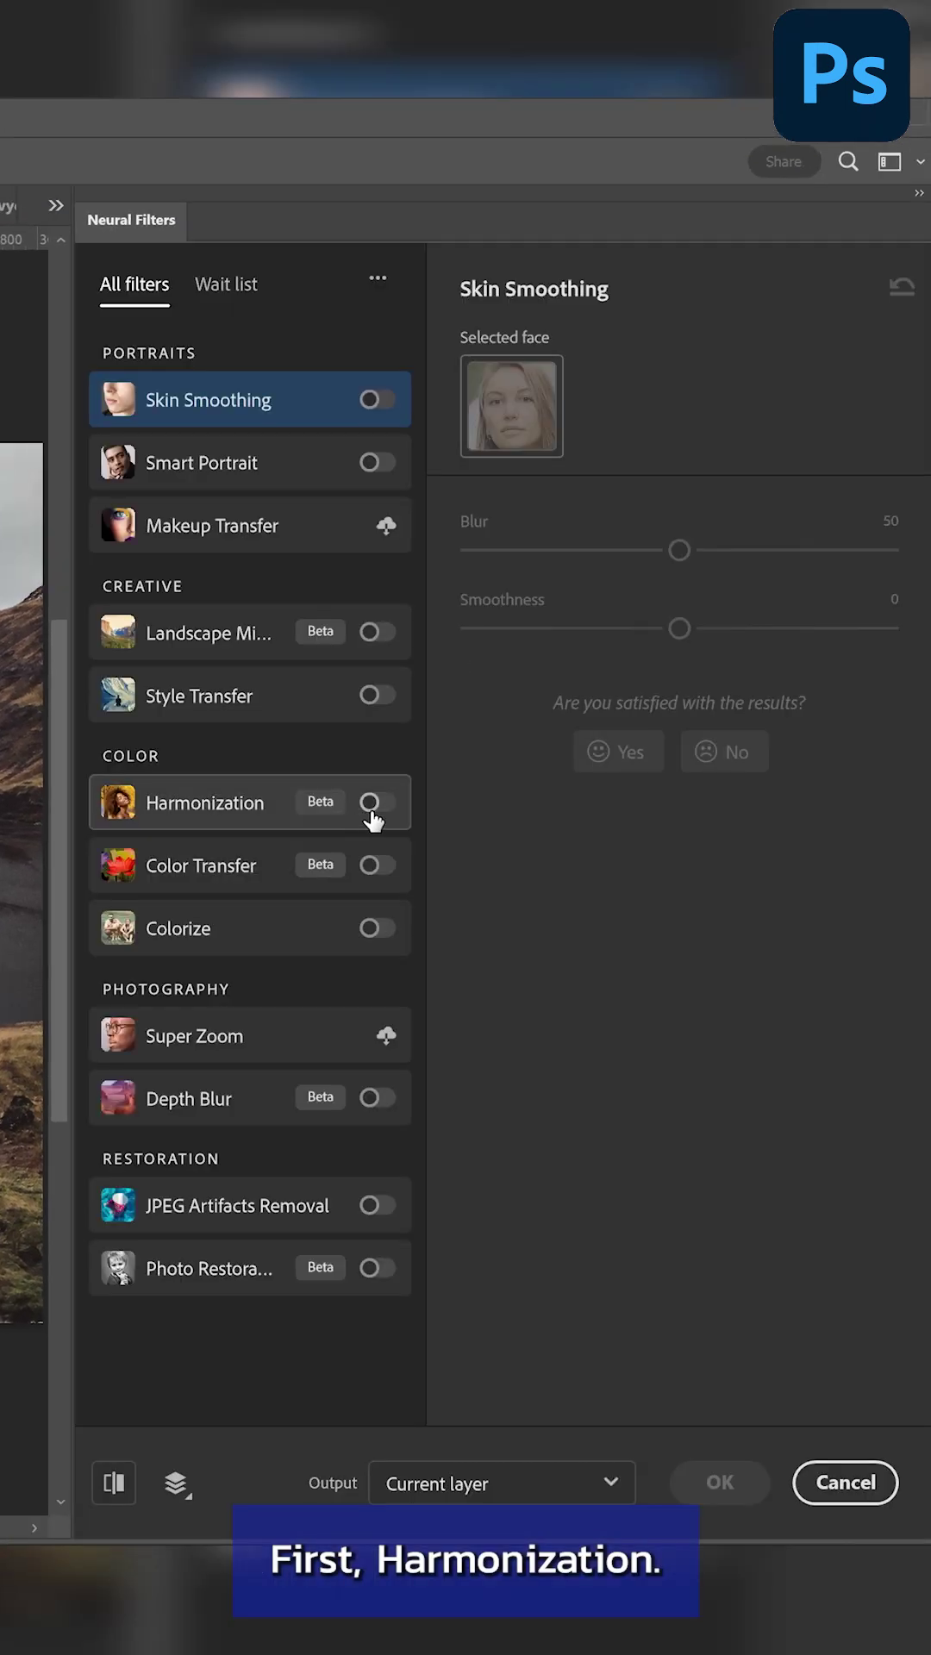
Harmonize the woman to the Background copy layer: strength 60, saturation +15, brightness -4
click(377, 803)
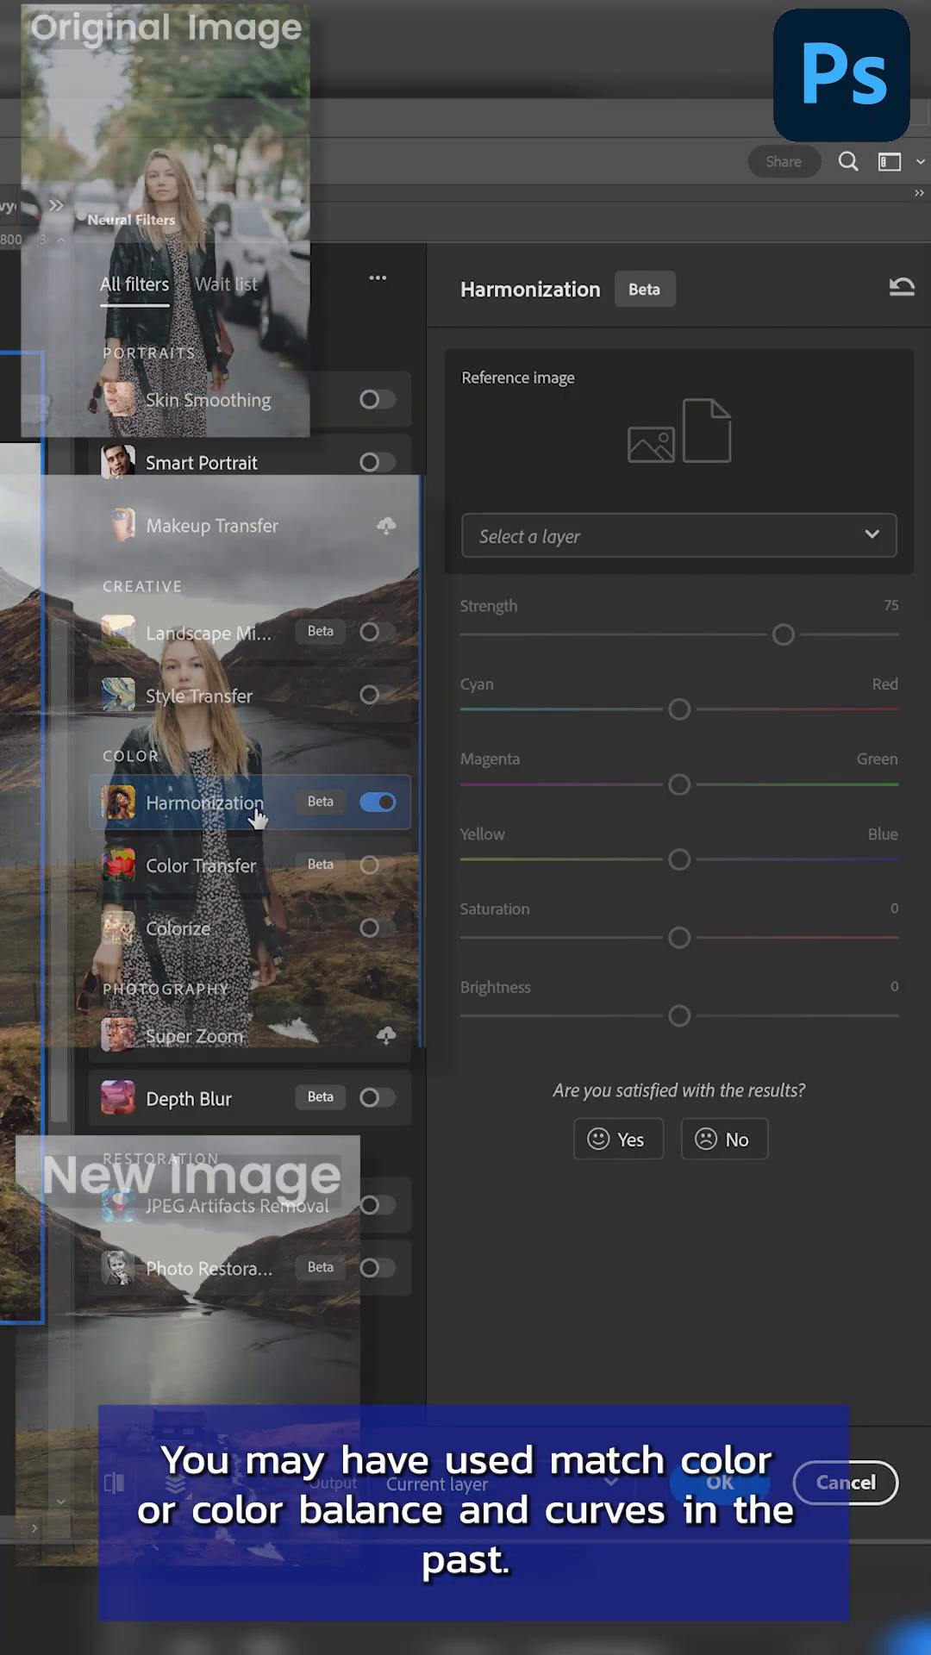
click(544, 537)
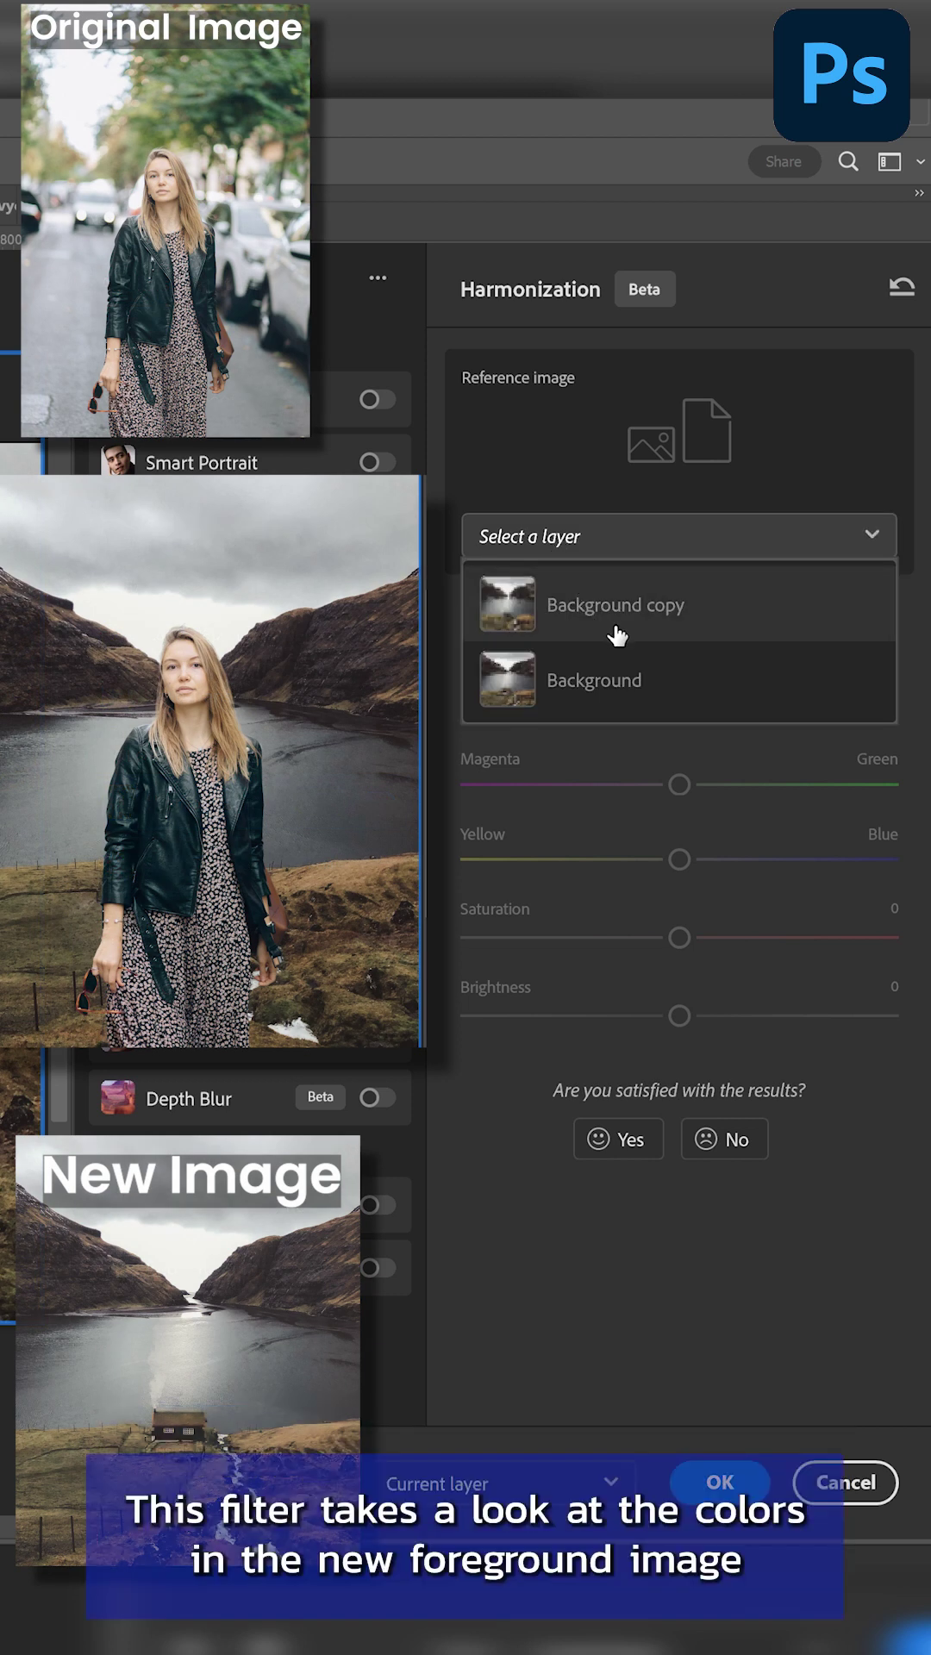
click(643, 619)
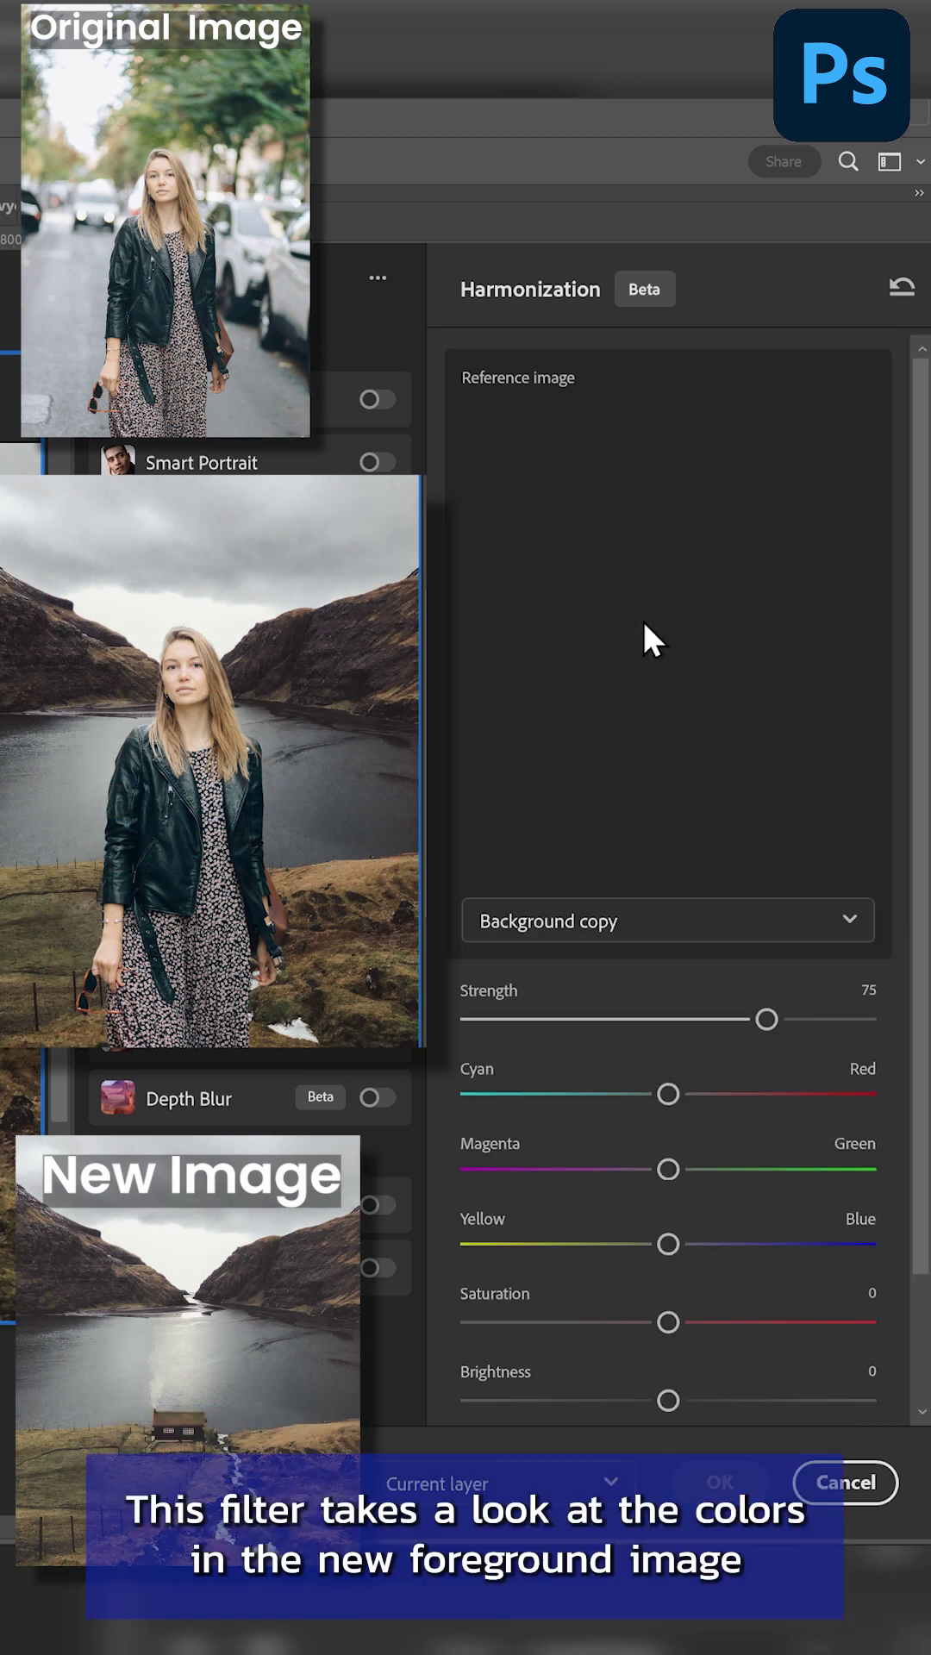
scroll(745, 1093, down, 2)
mouse_move(669, 1180)
mouse_down()
mouse_move(709, 1191)
mouse_move(729, 1181)
mouse_up()
drag(765, 877, 708, 877)
mouse_move(669, 1102)
mouse_down()
mouse_move(681, 1101)
mouse_move(672, 1026)
mouse_up()
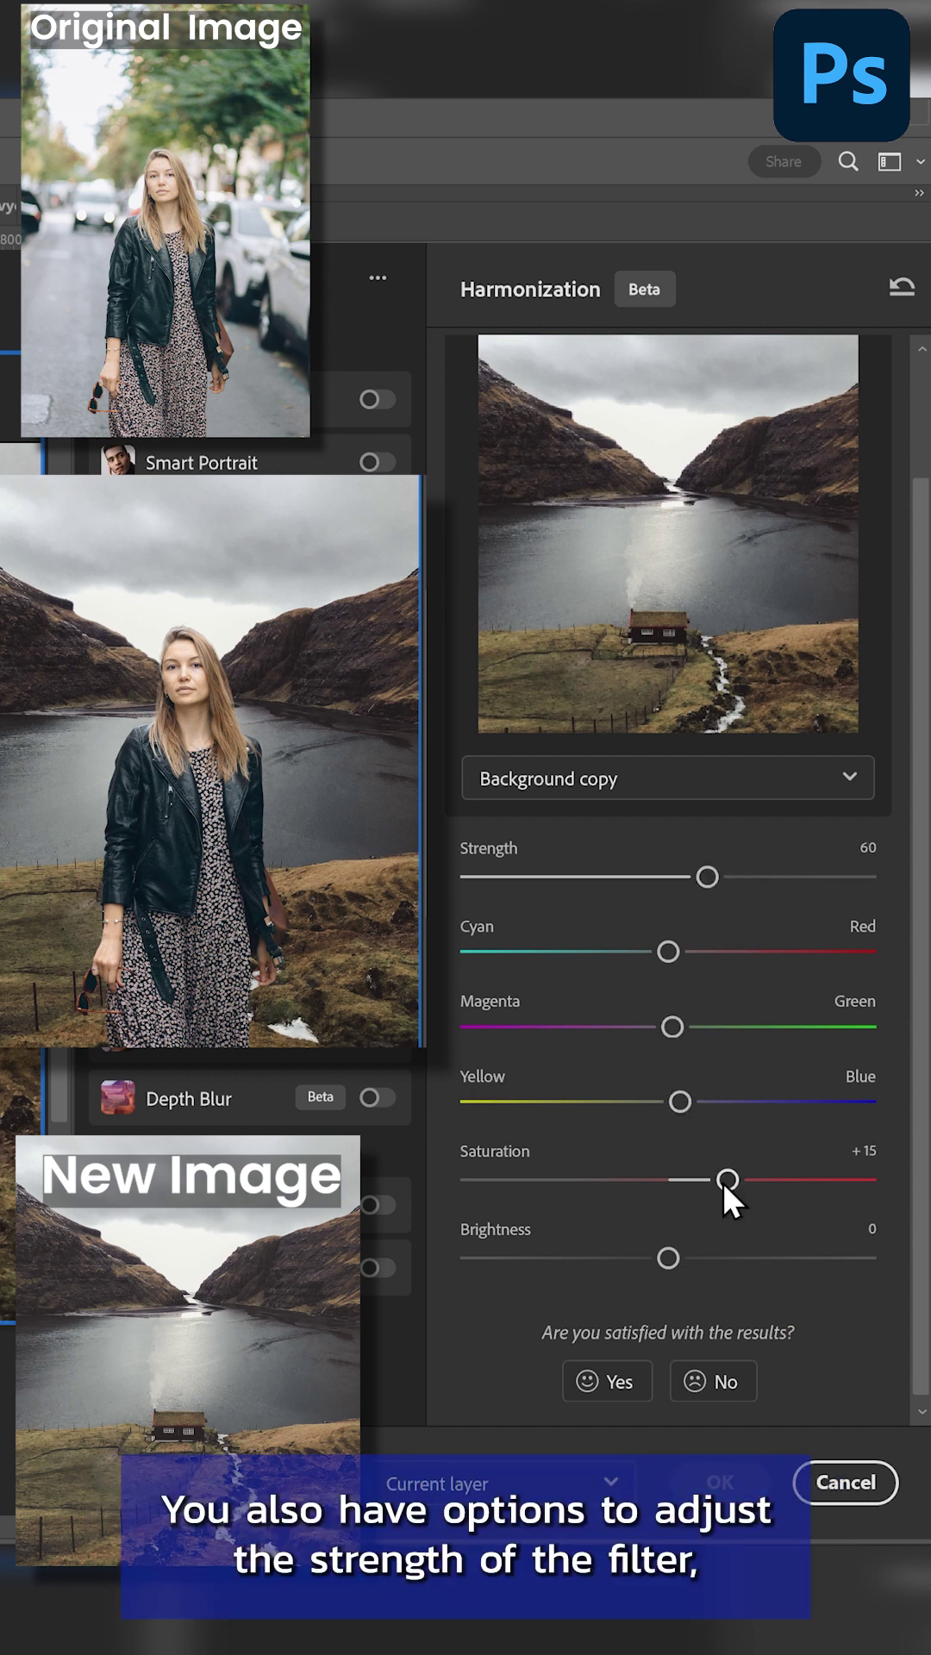
drag(679, 1260, 656, 1256)
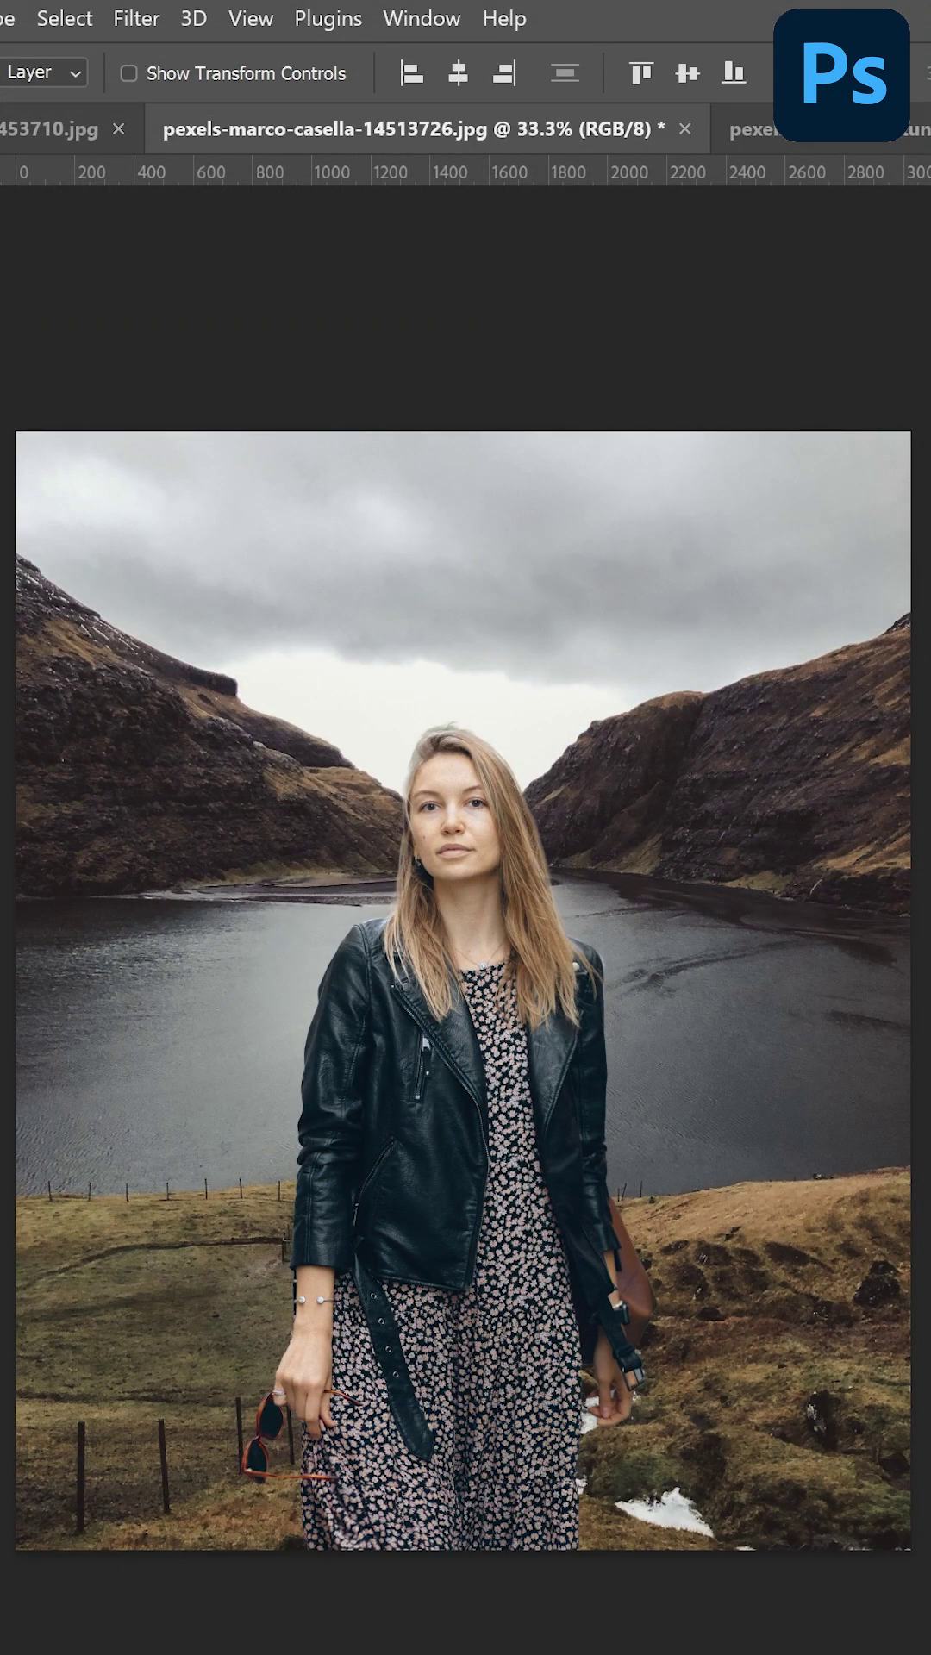
Reopen the Neural Filters workspace from the Filter menu
click(128, 26)
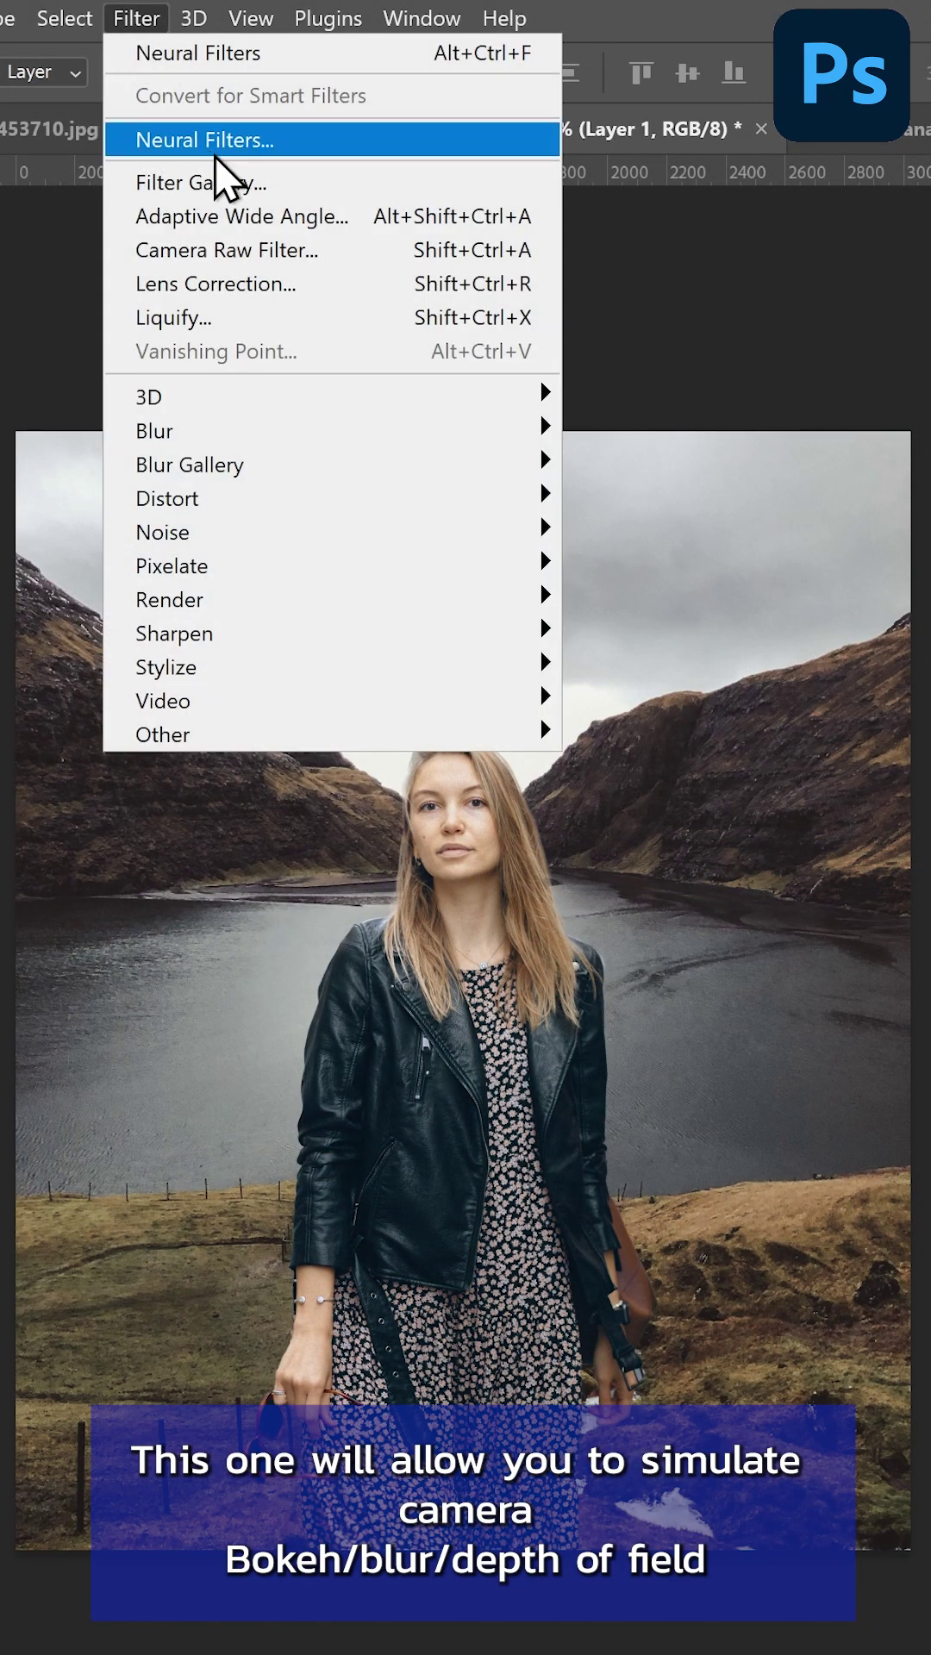
click(309, 143)
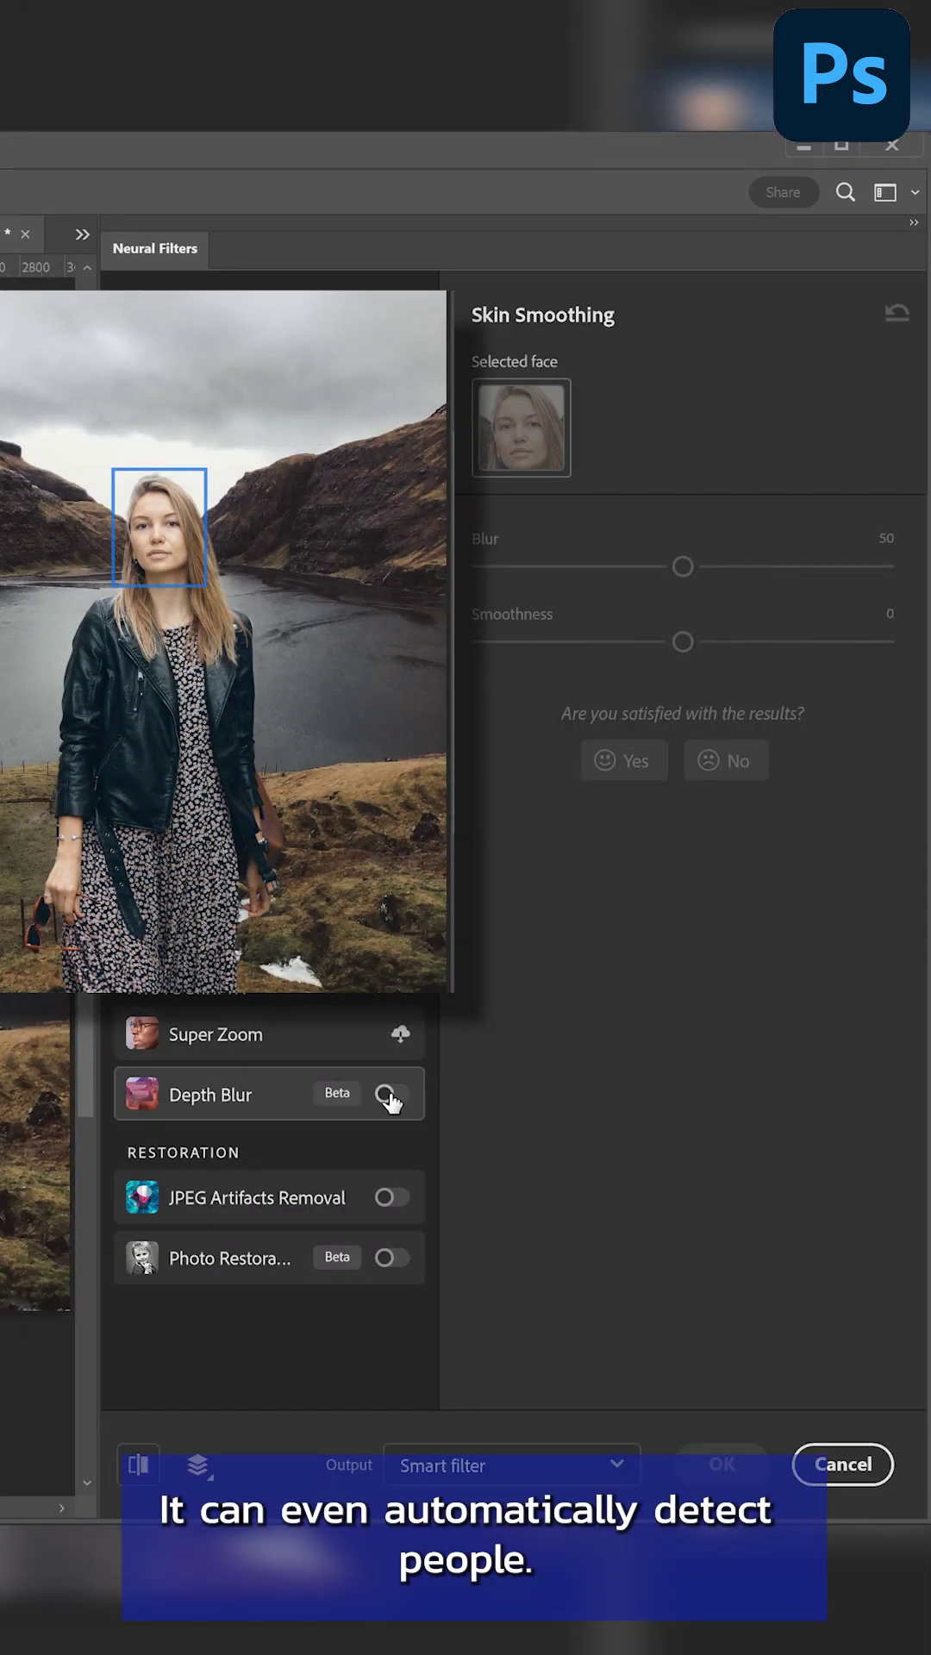
Enable Depth Blur to keep the woman sharp against a blurred mountain-and-lake background
click(387, 1095)
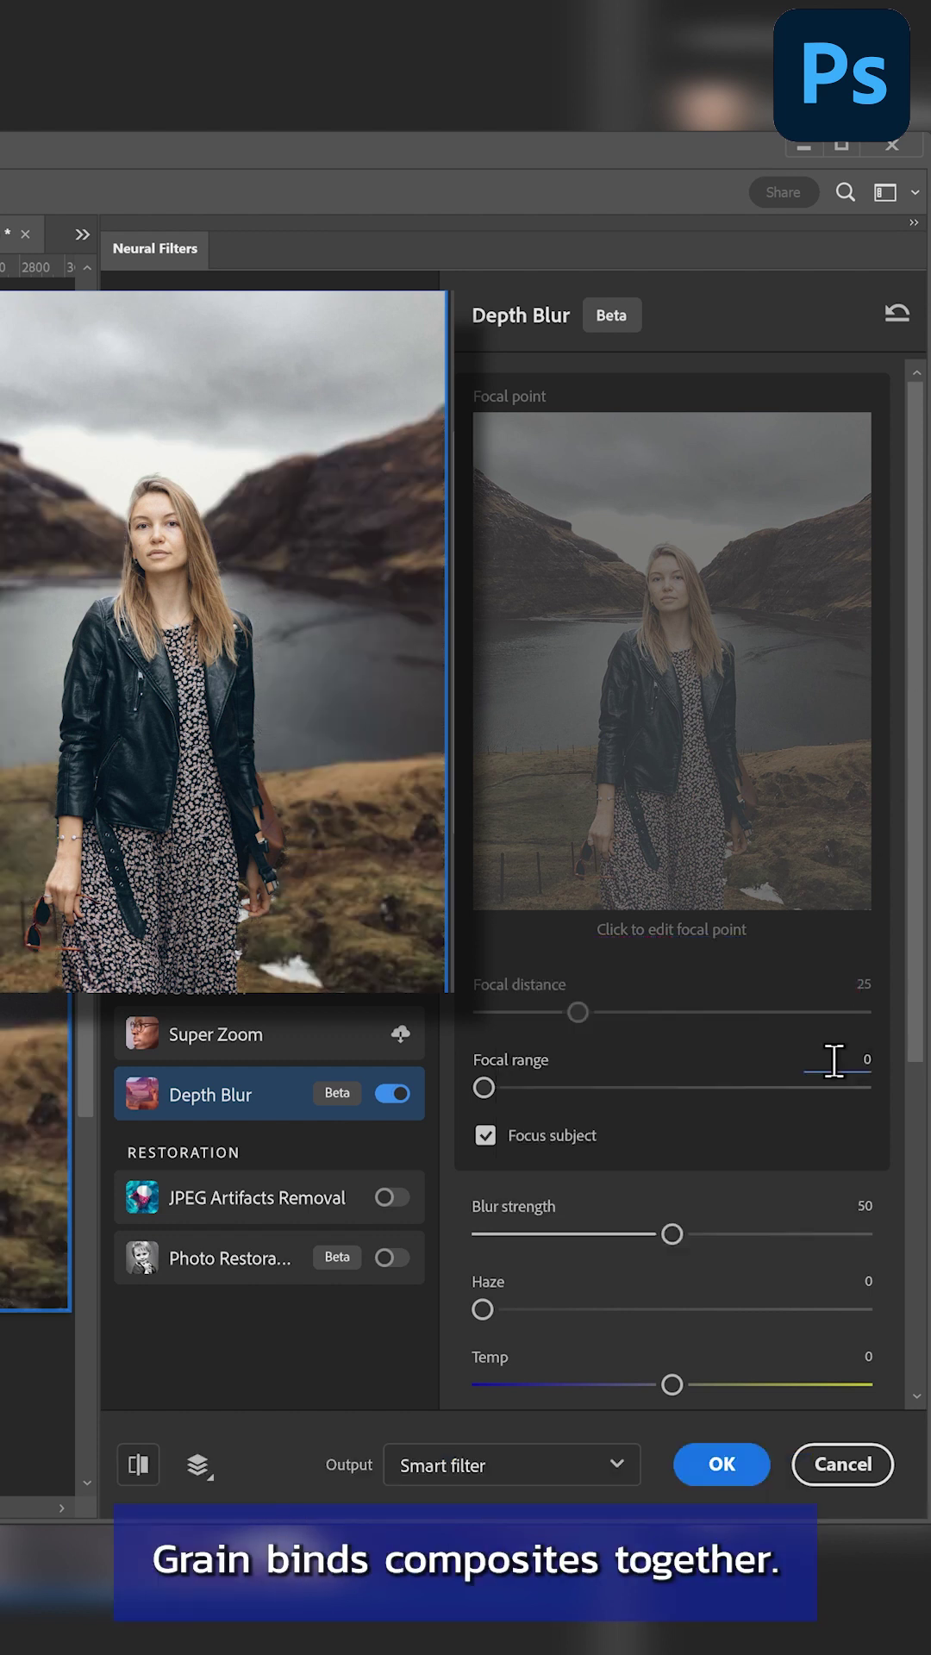
scroll(813, 1115, down, 2)
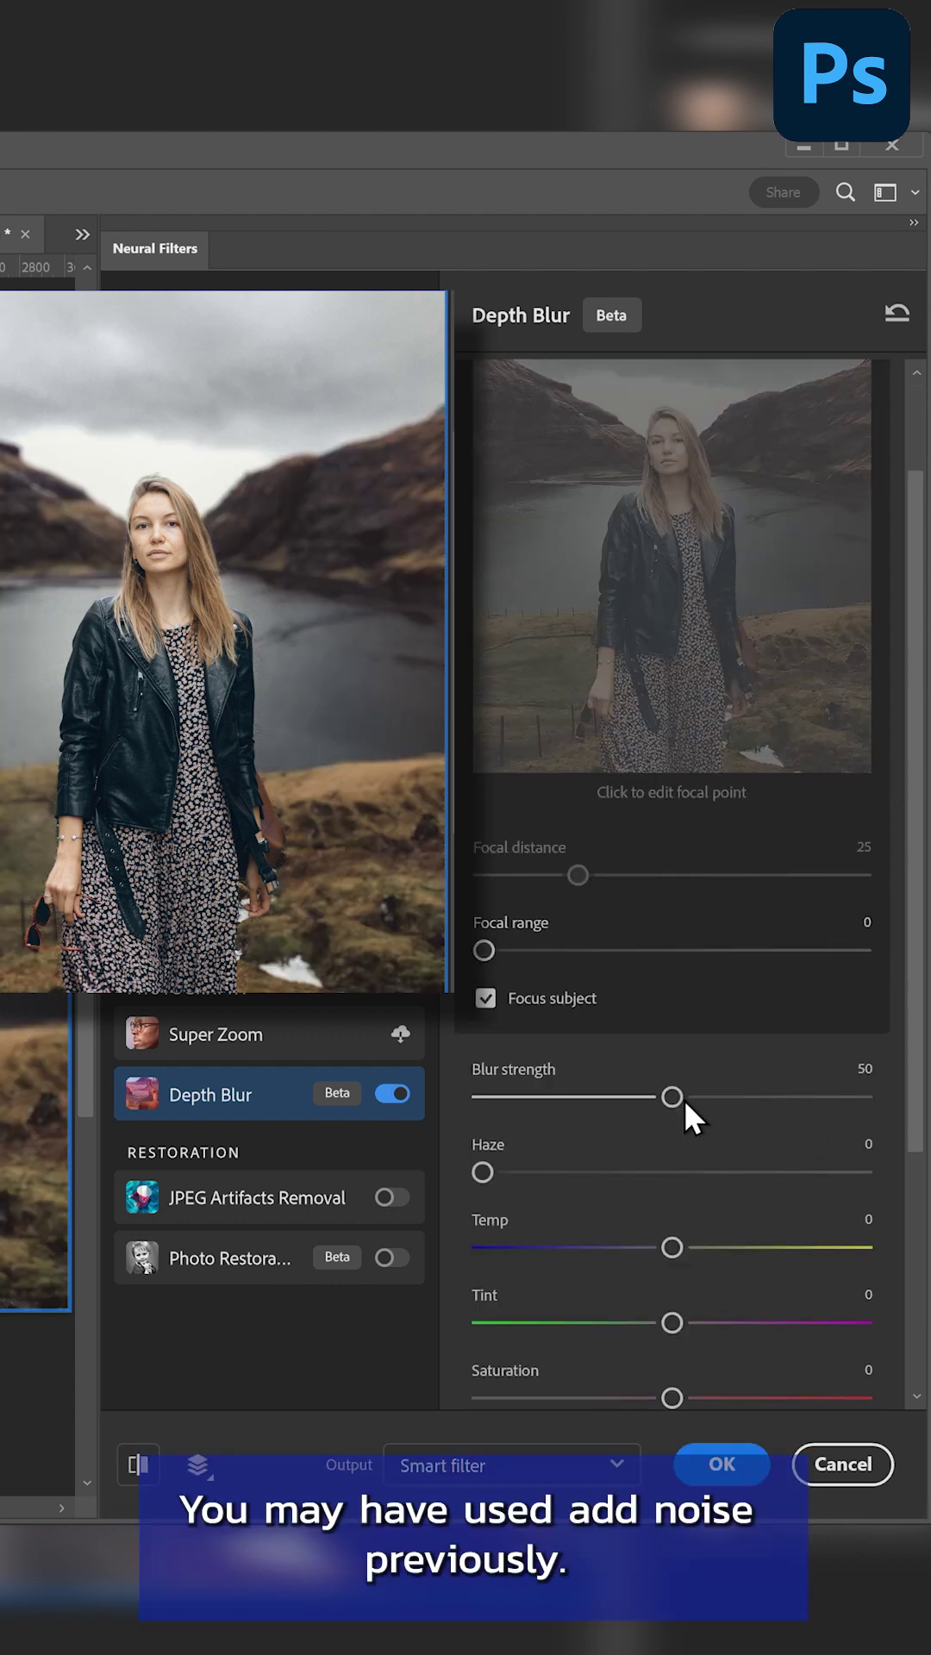
scroll(846, 1190, down, 2)
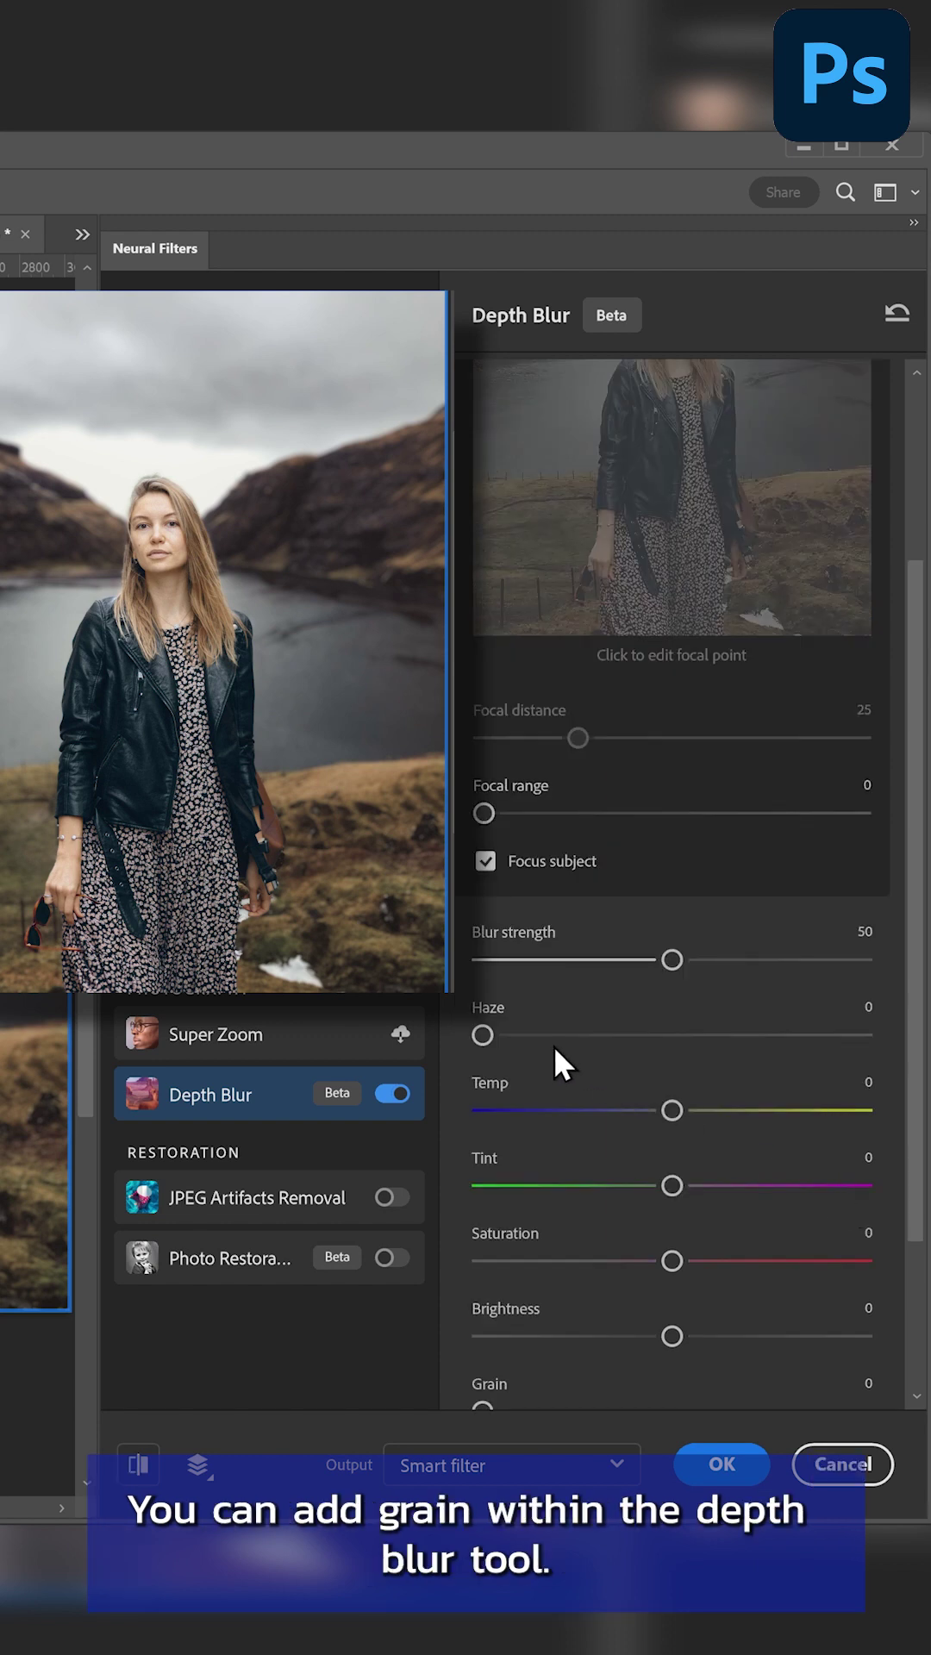
mouse_move(484, 1035)
mouse_down()
mouse_move(539, 1038)
mouse_move(516, 1036)
mouse_up()
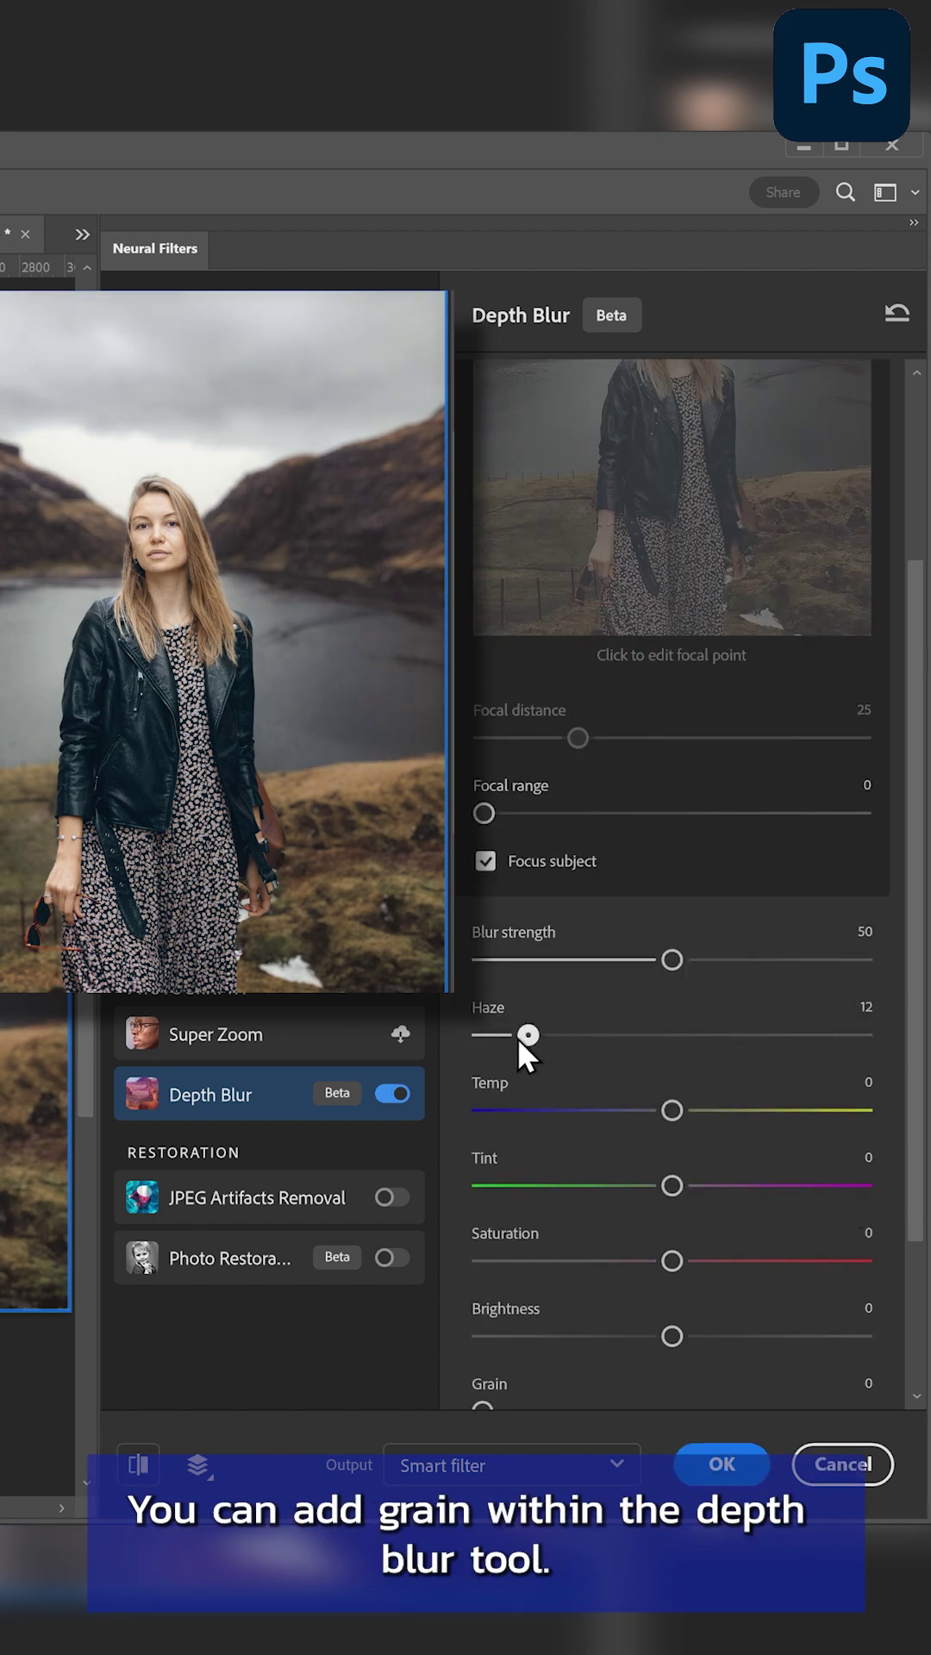
Give Depth Blur a saturation of +7 and grain of 43
click(692, 1269)
drag(695, 1261, 698, 1261)
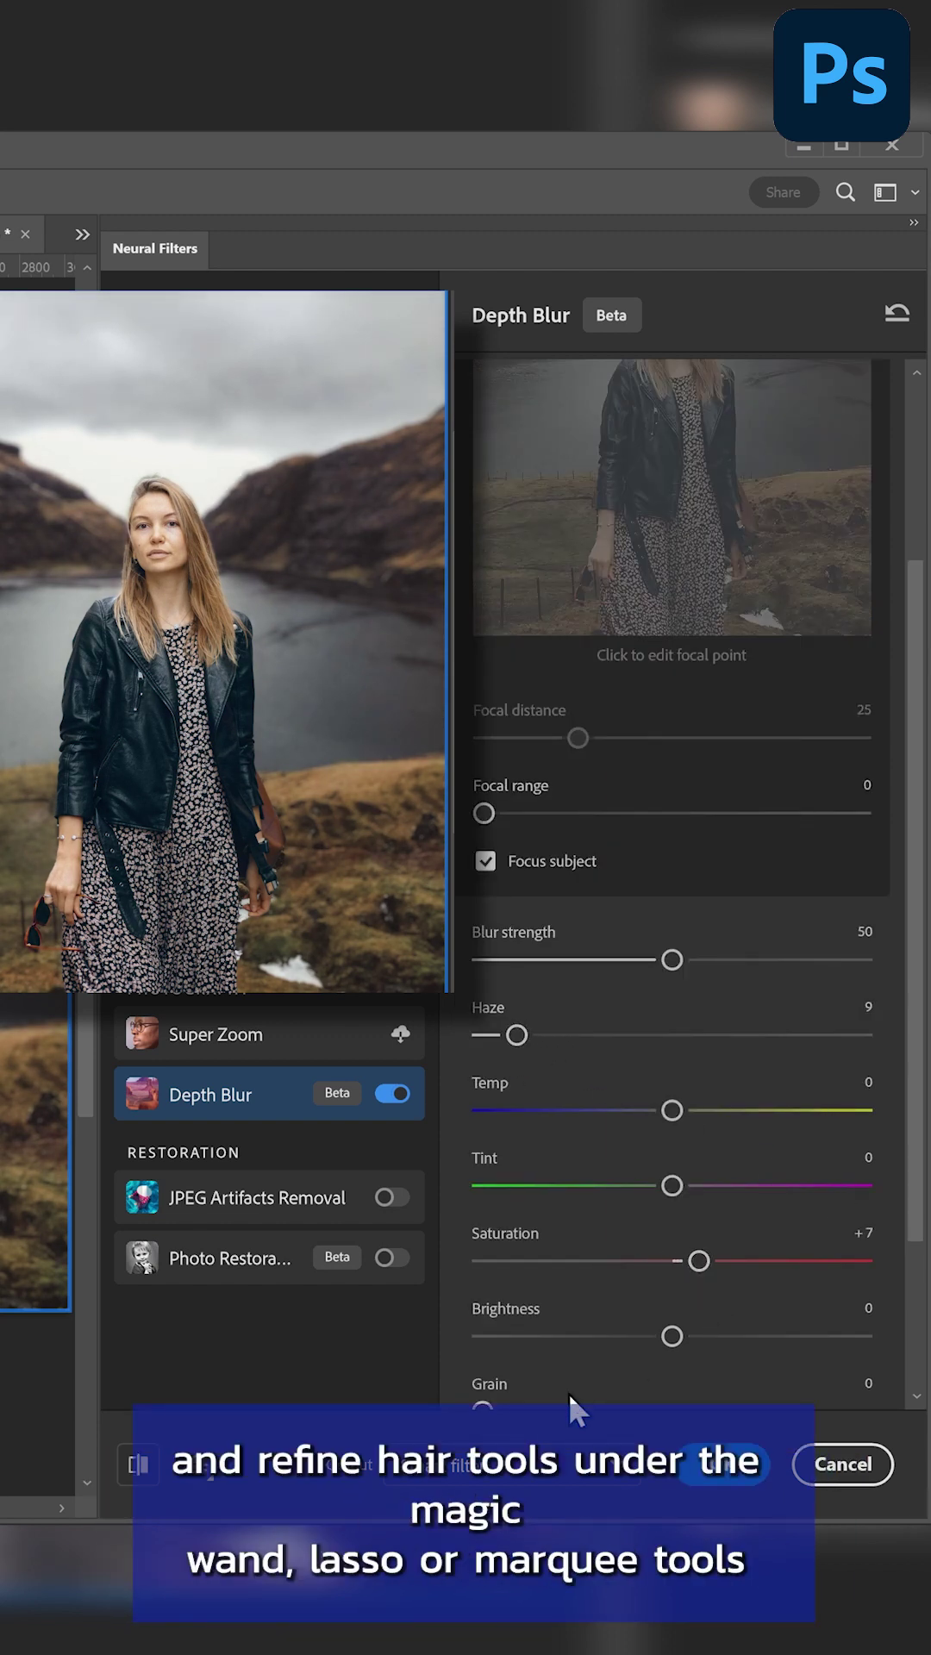
scroll(568, 1393, down, 2)
drag(597, 1287, 643, 1284)
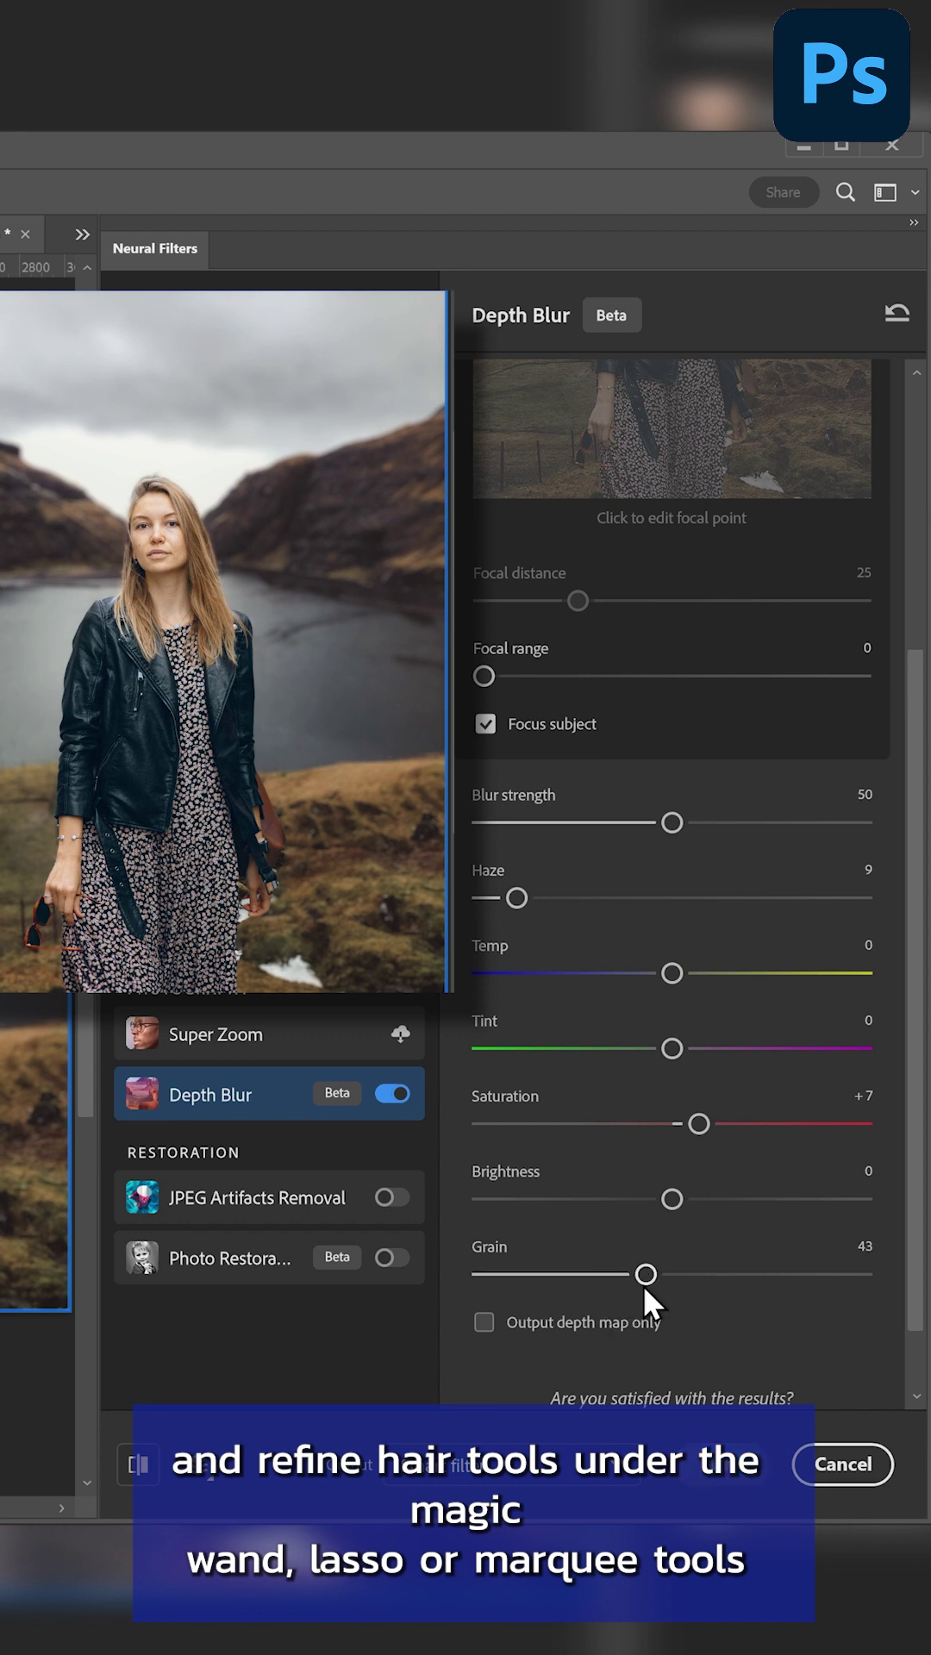